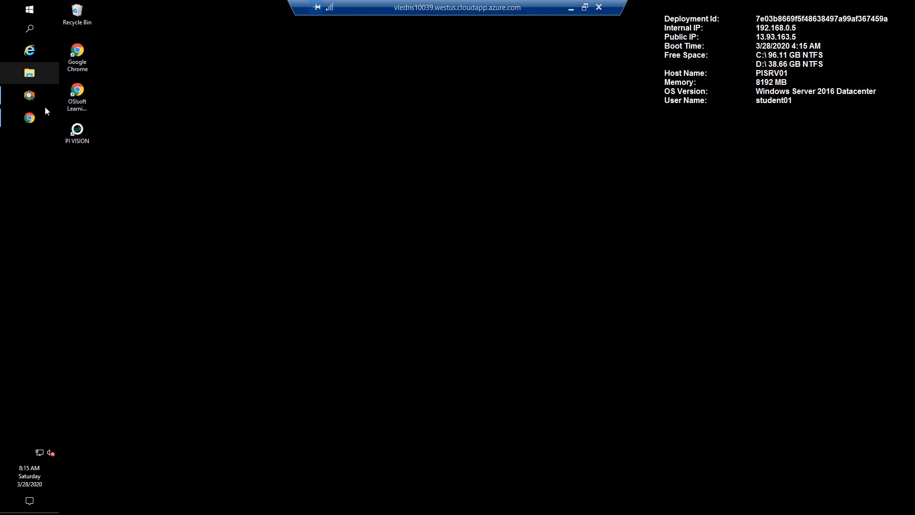
Step: Switch to PI Vision, open the Sandbox_FFS_Monitoring_FaultyTitle display and inspect its Throughput Efficiency gauge
click(29, 117)
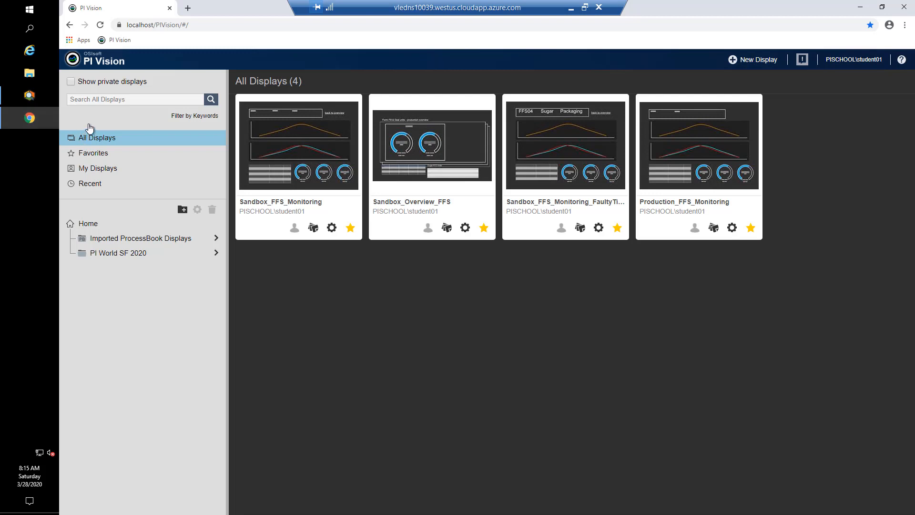
click(597, 181)
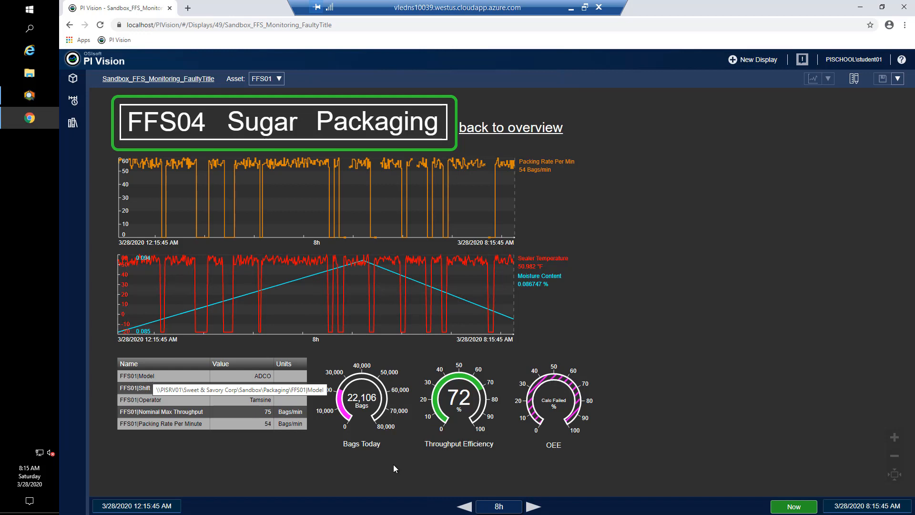
mouse_move(454, 400)
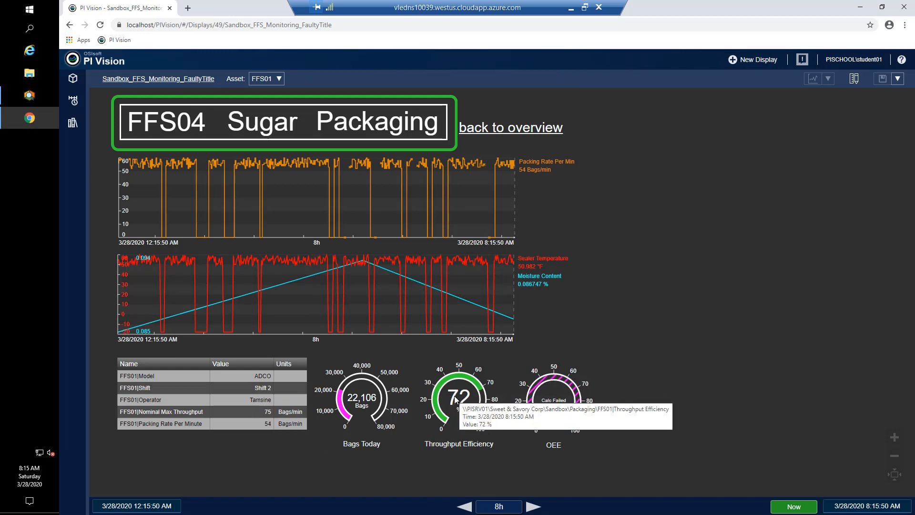
Step: Switch the display's asset to FFS02 and then to FFS05 to compare the title with the data
click(279, 79)
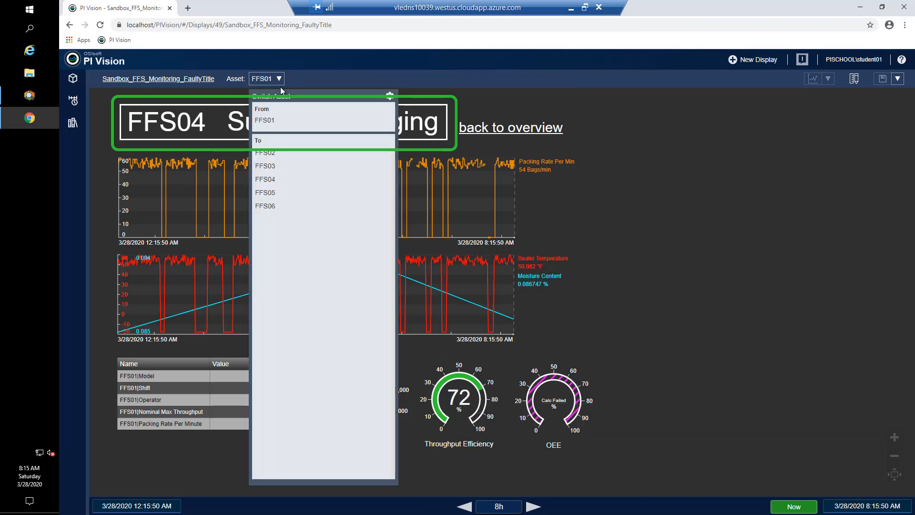
click(264, 153)
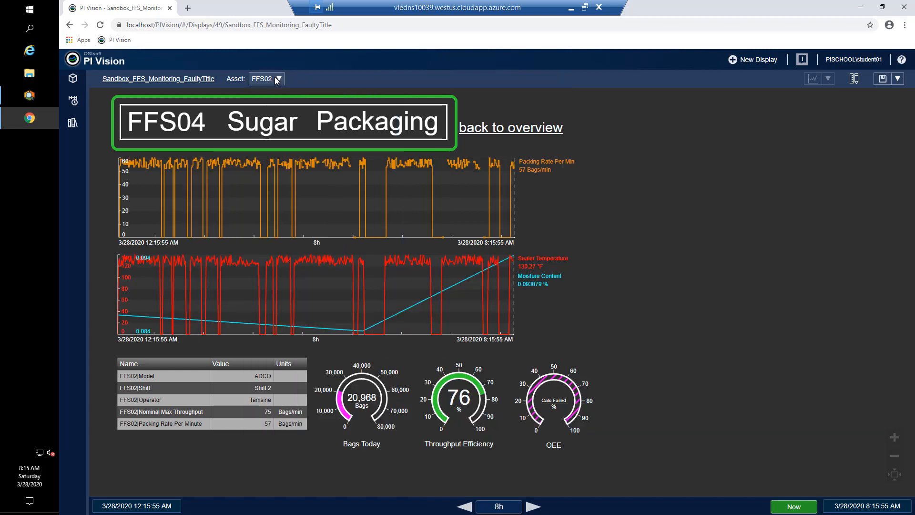
click(278, 78)
click(261, 192)
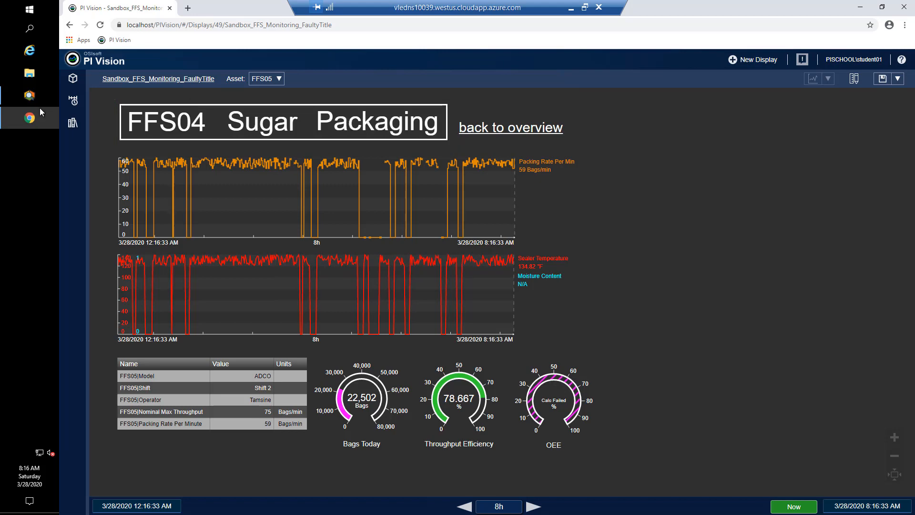
Step: Switch to PI System Explorer and examine the configuration of FFS01's Product and Production Line attributes
click(29, 96)
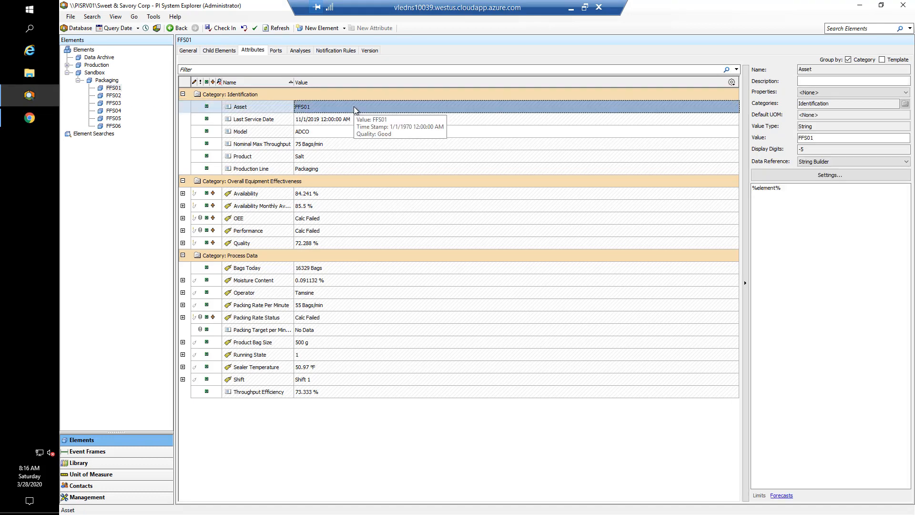
click(353, 159)
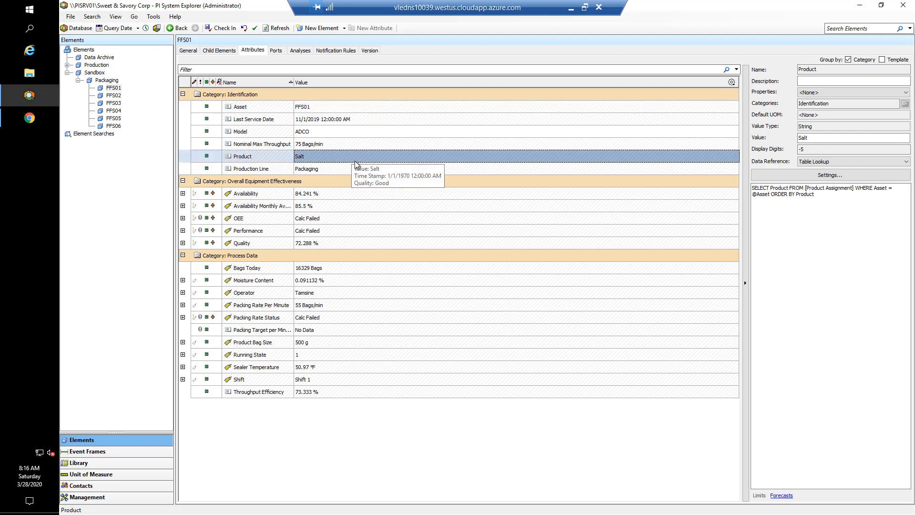
click(350, 169)
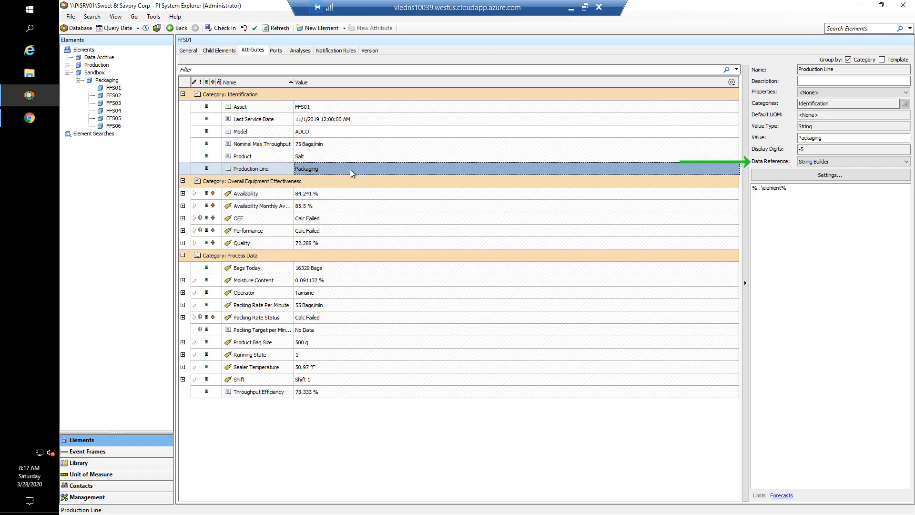
Step: Return to PI Vision, put the display in design mode and browse the assets to Sweet & Savory Corp > Sandbox > Packaging > FFS05
click(31, 118)
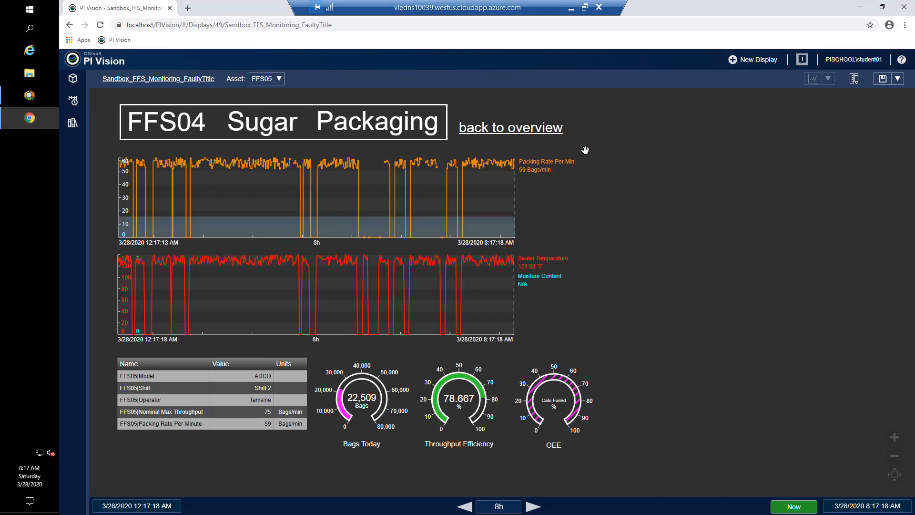
click(854, 79)
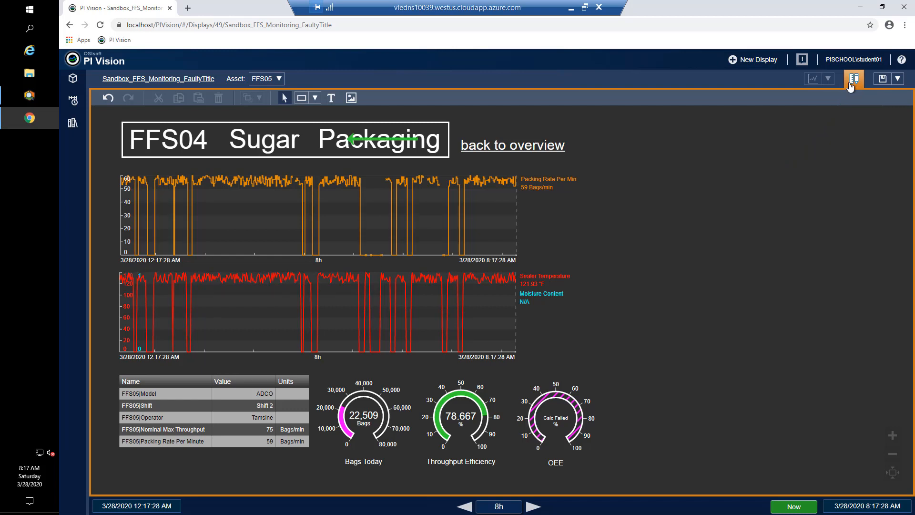
click(73, 79)
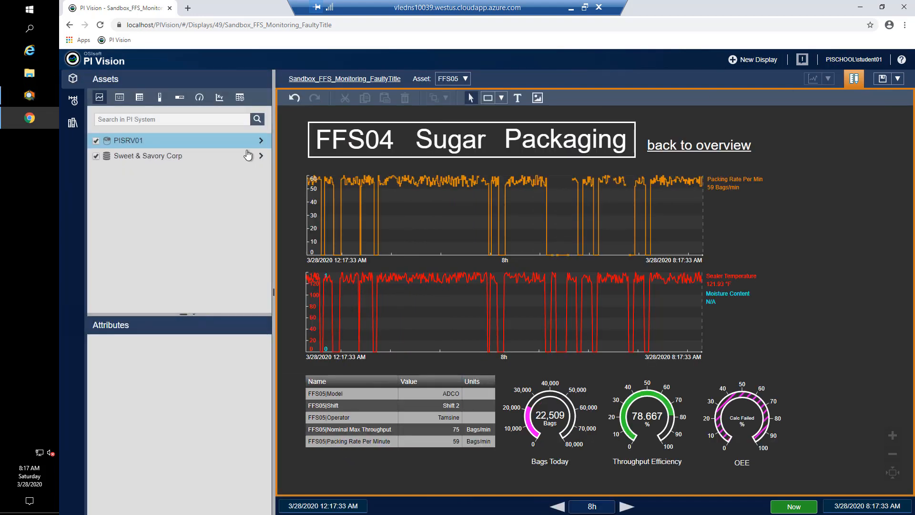
click(263, 156)
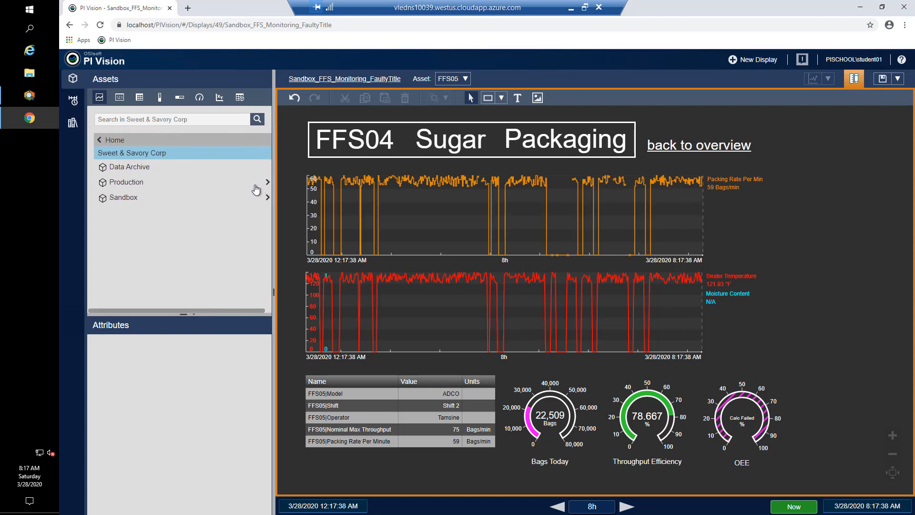
click(261, 199)
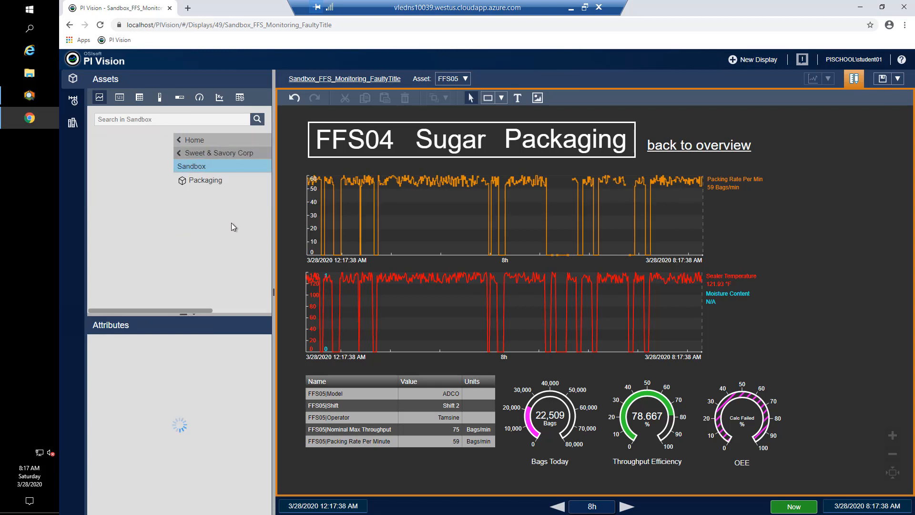
click(260, 181)
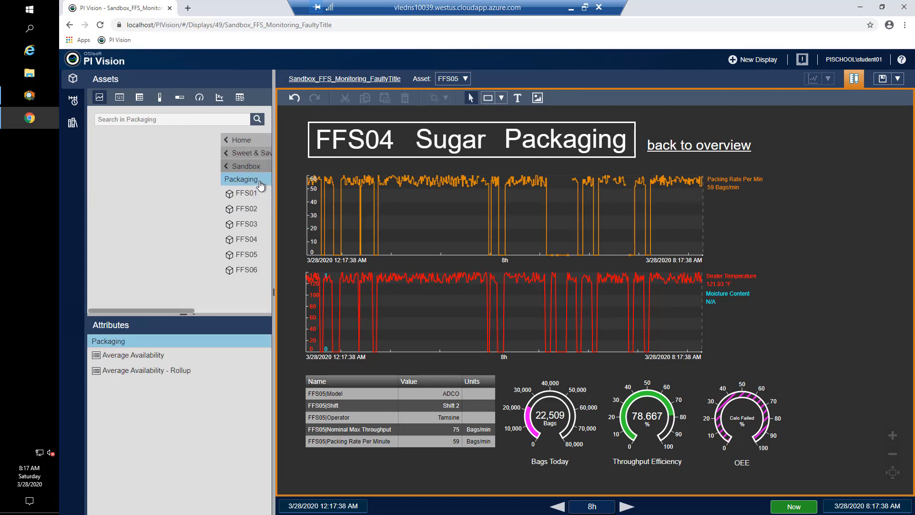
click(136, 261)
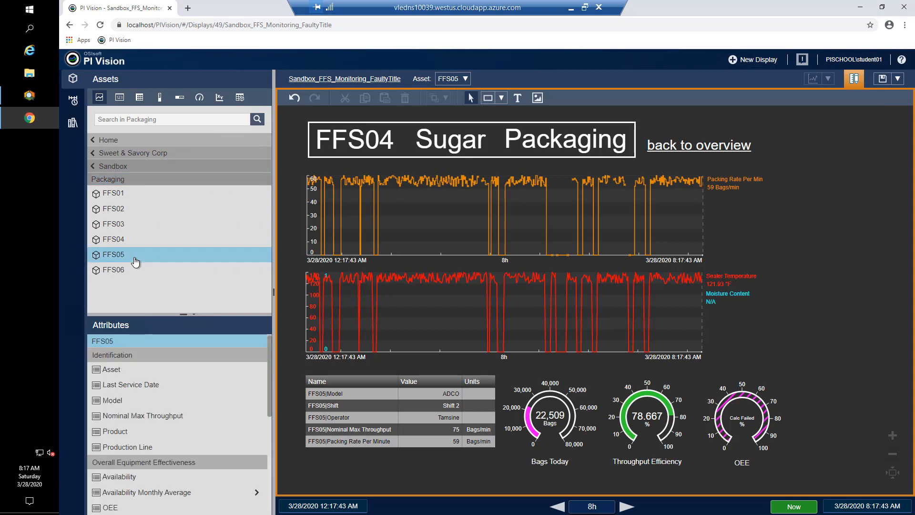
Step: Delete the static title texts FFS04, Sugar and Packaging from the title box
click(347, 139)
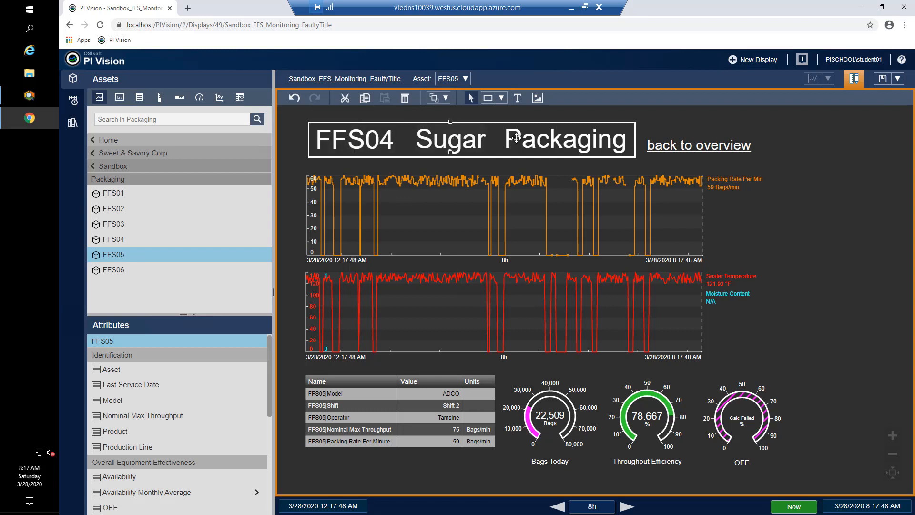
click(377, 138)
right_click(376, 139)
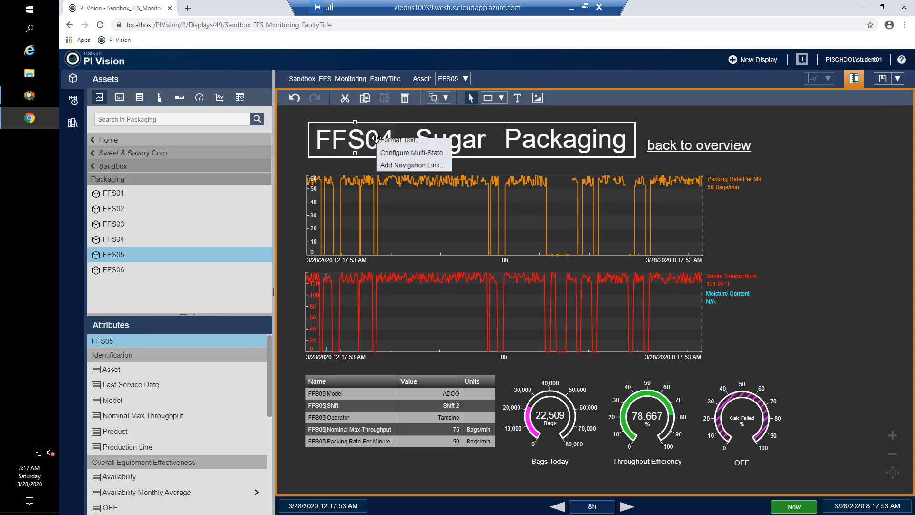
click(387, 145)
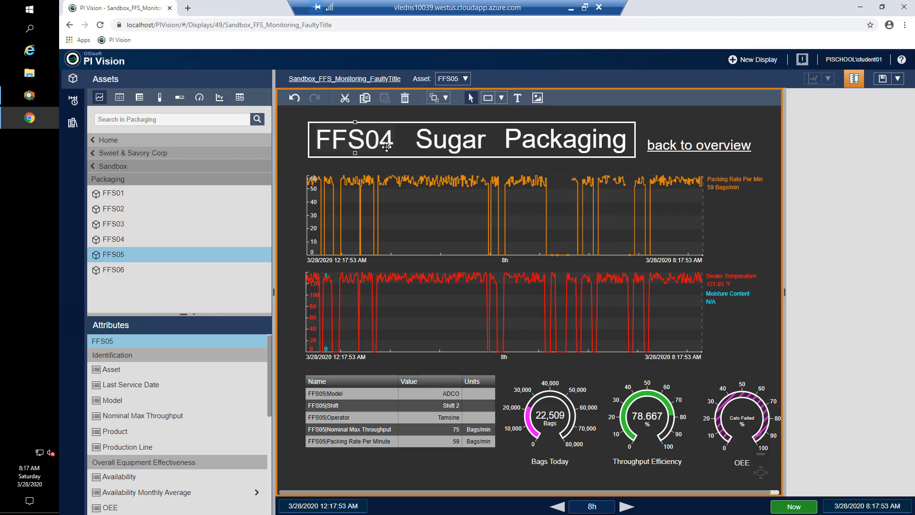
right_click(352, 141)
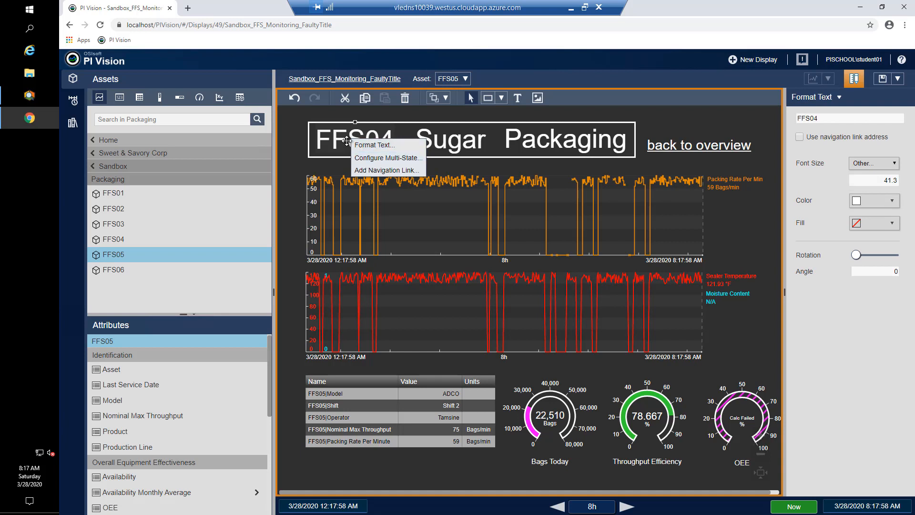
key(Delete)
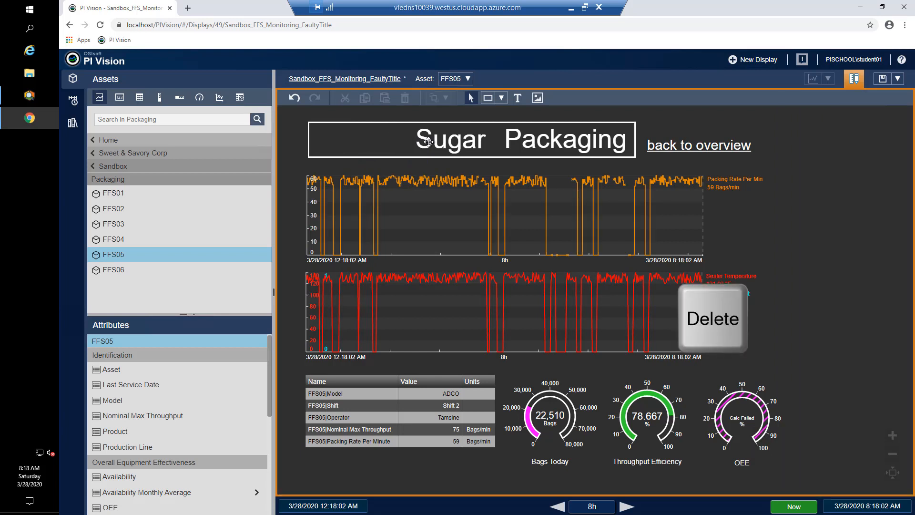
key(Delete)
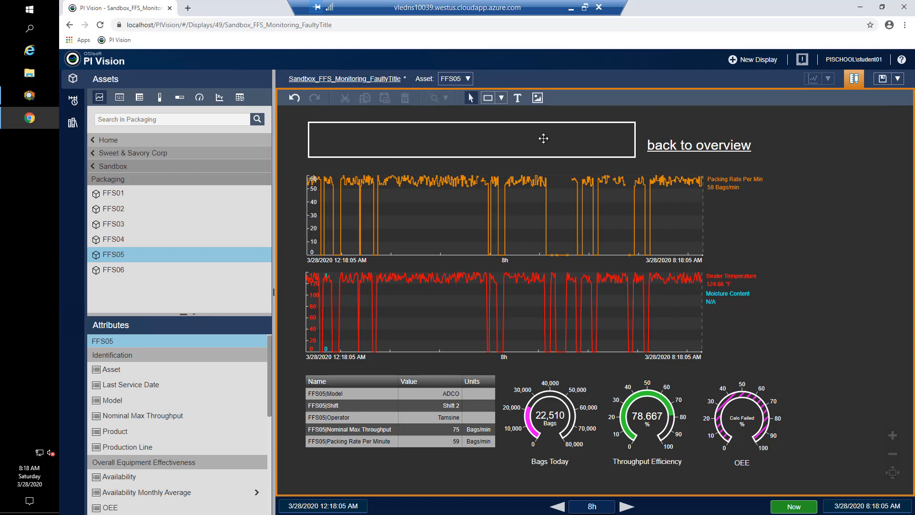
click(117, 371)
drag(118, 371, 326, 127)
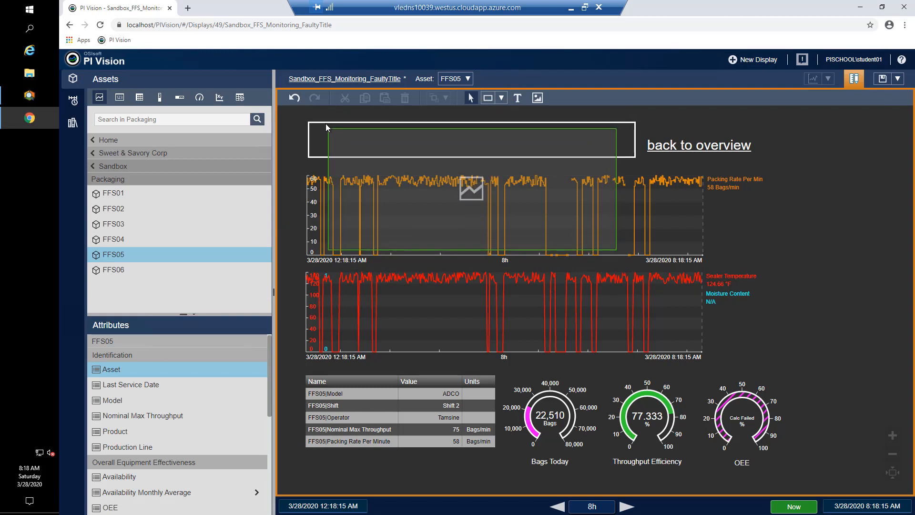
drag(327, 125, 105, 437)
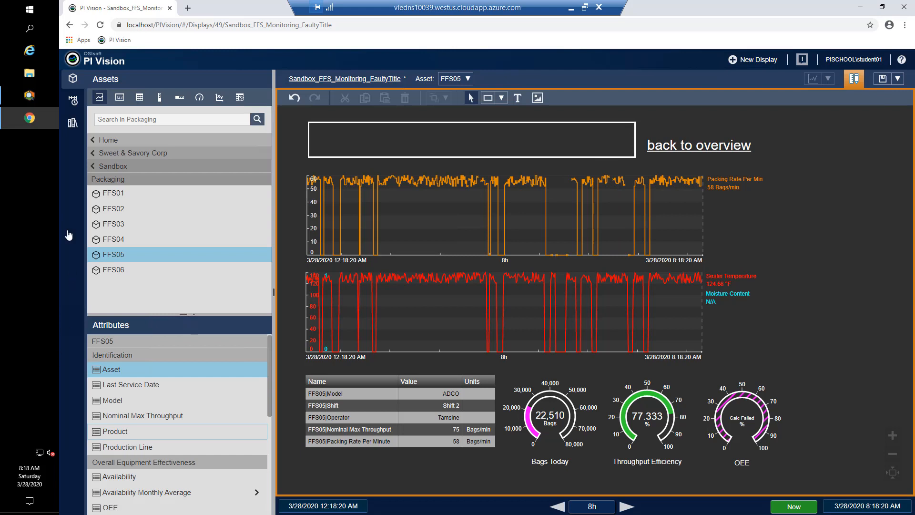
Step: Add FFS05's Asset attribute to the title box as a Value symbol and hide its label, units and timestamp
click(122, 98)
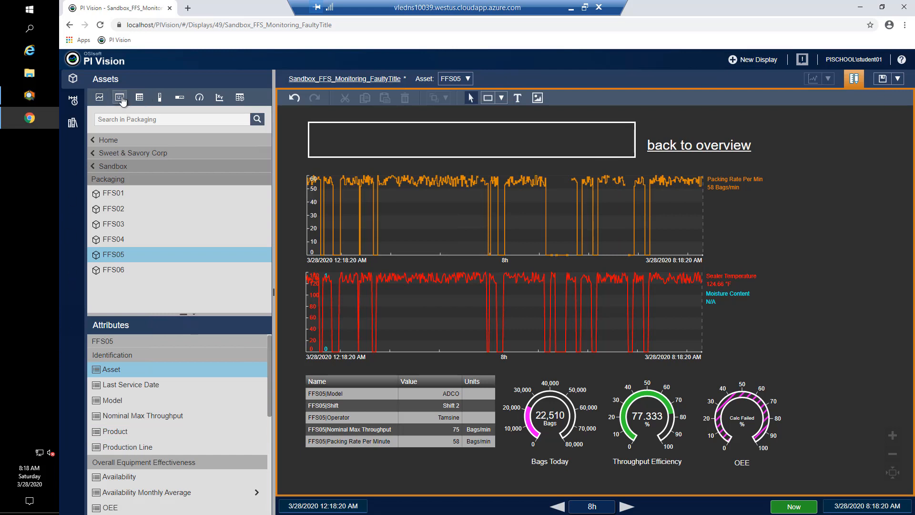
drag(143, 368, 316, 123)
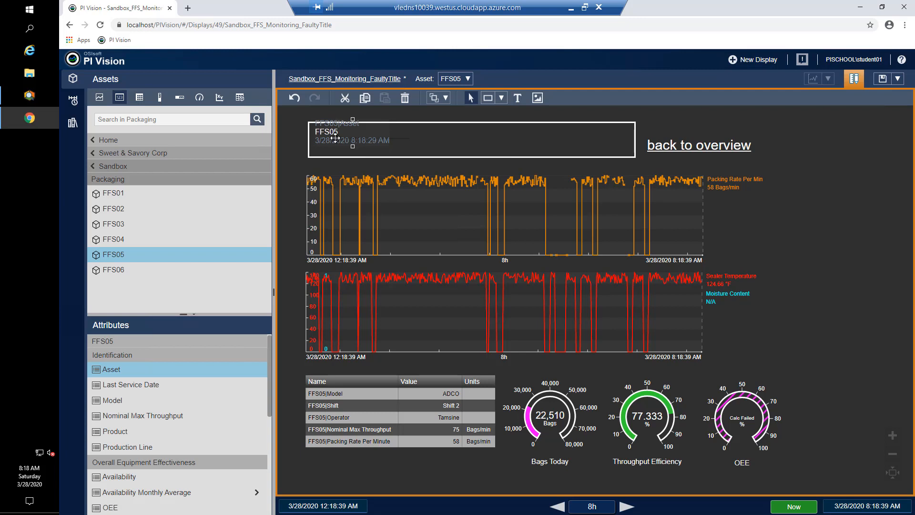
right_click(335, 139)
click(362, 145)
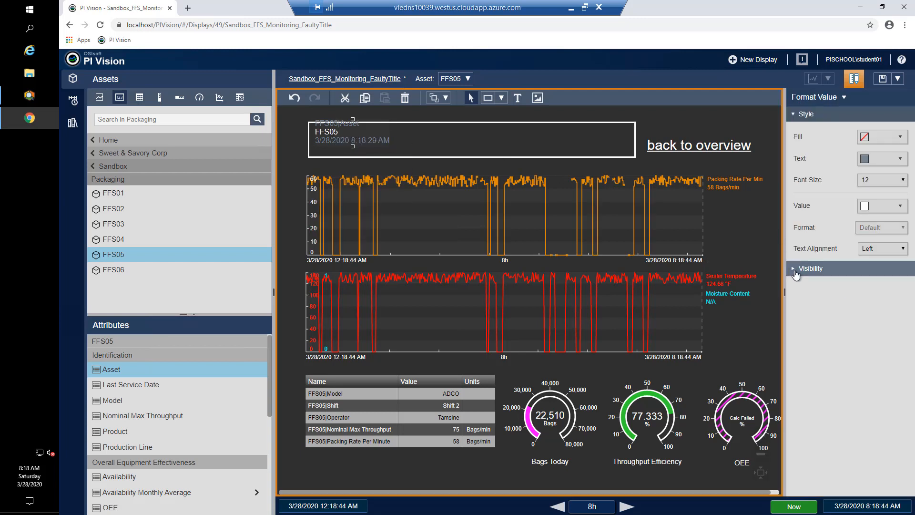
click(795, 272)
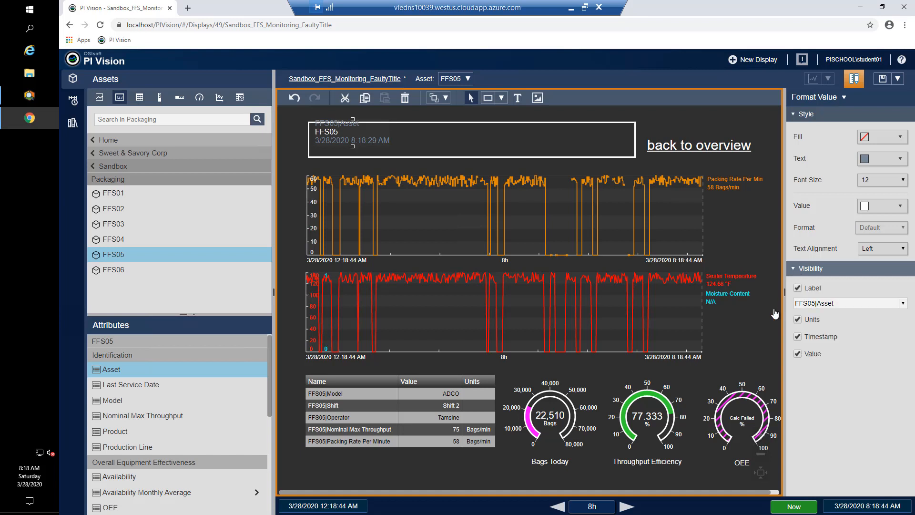
click(797, 288)
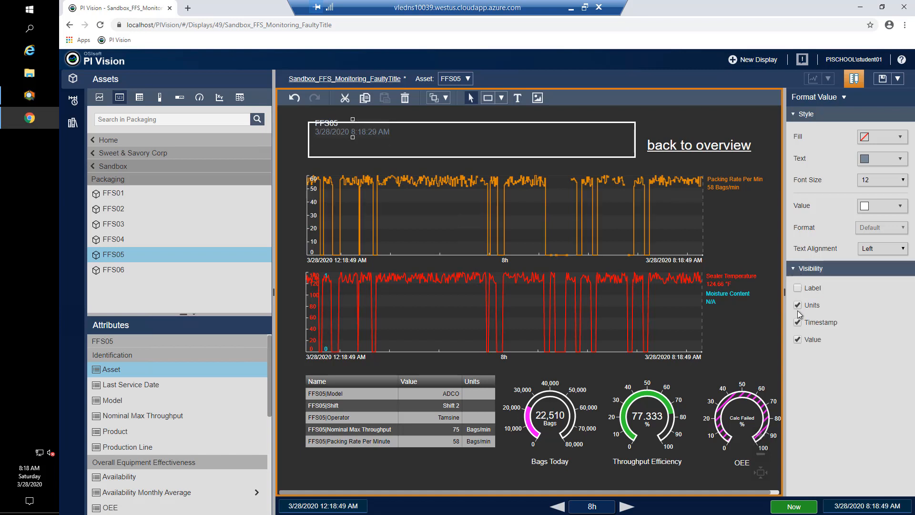
click(798, 307)
click(797, 323)
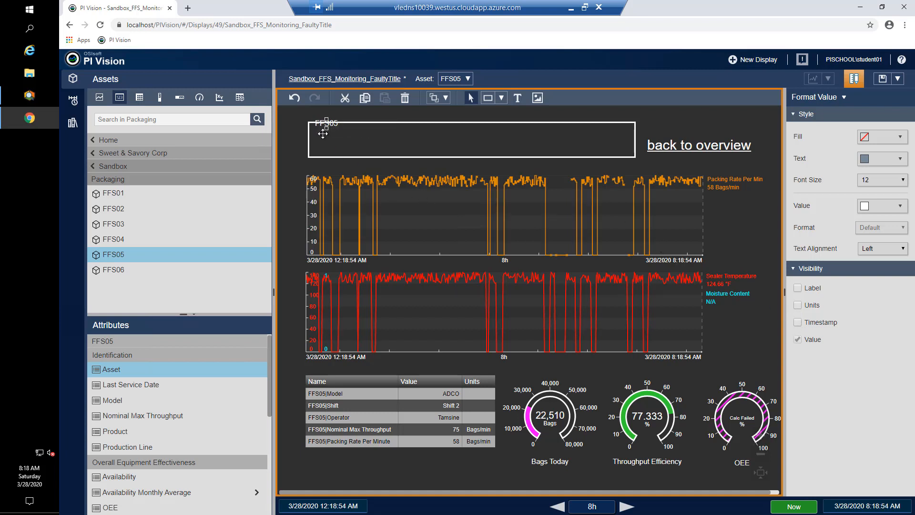
Step: Enlarge the asset name value to a font size of about 35.6 and fit it at the left end of the title box
drag(322, 129, 343, 139)
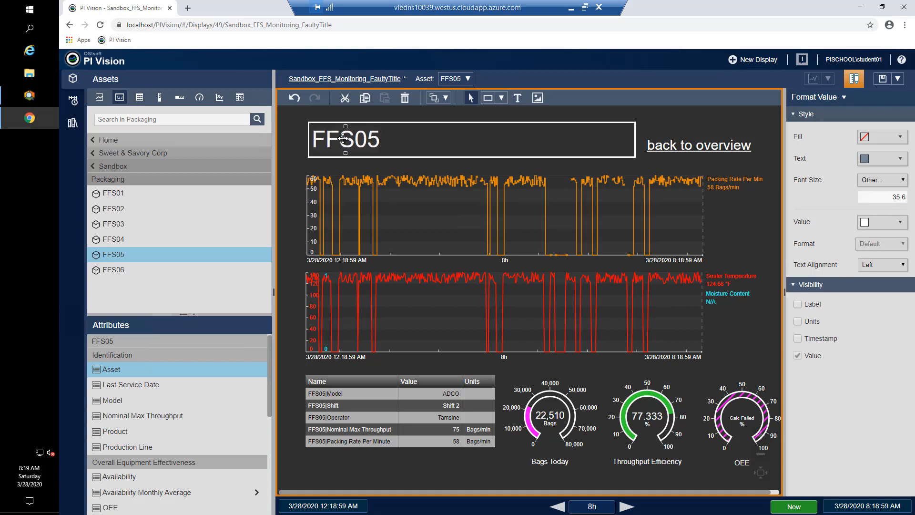
click(302, 163)
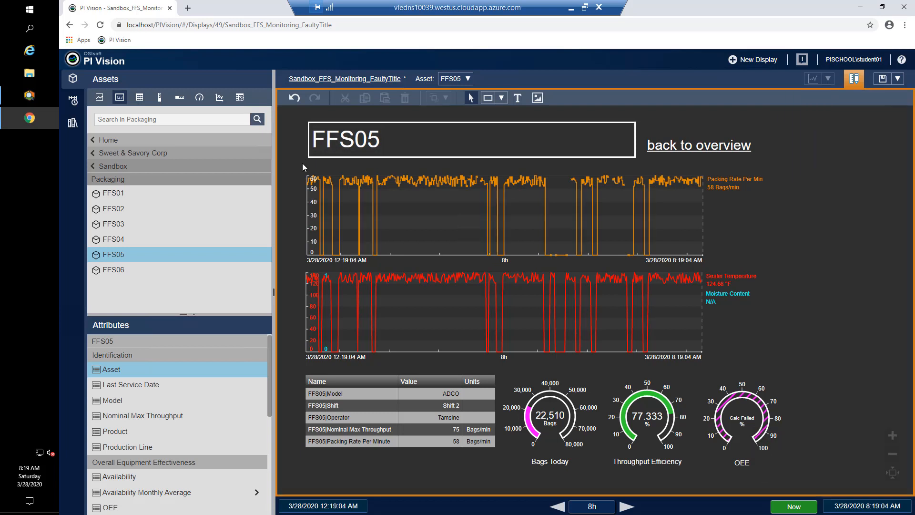
Step: Switch the display's asset to FFS04 and back to FFS05 to test the dynamic asset name
click(469, 81)
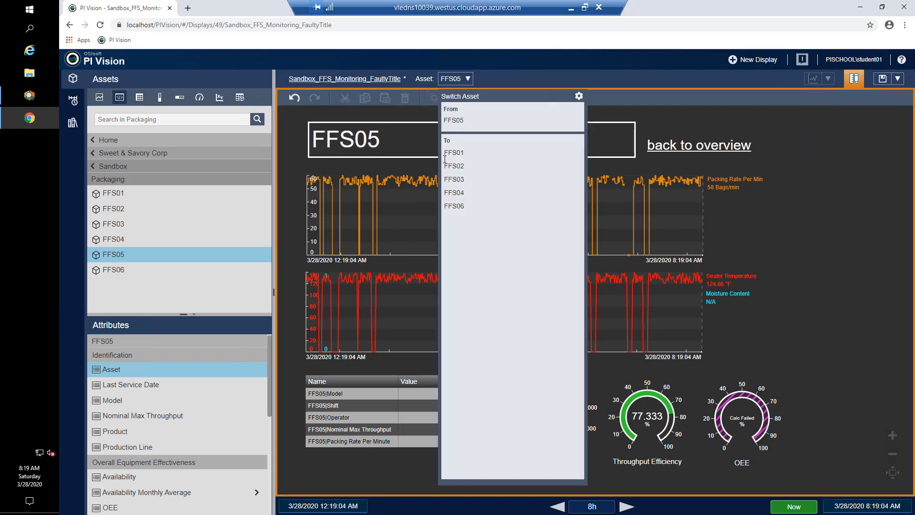
click(454, 193)
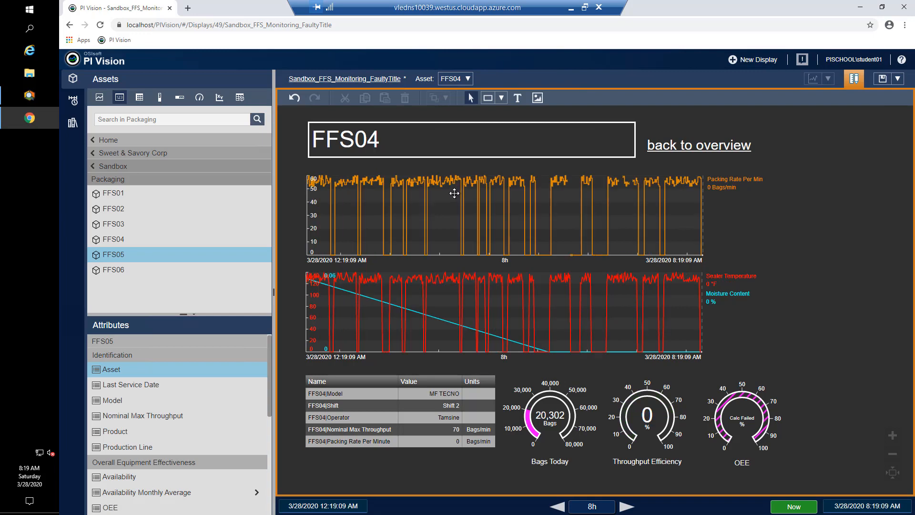
click(469, 83)
click(461, 193)
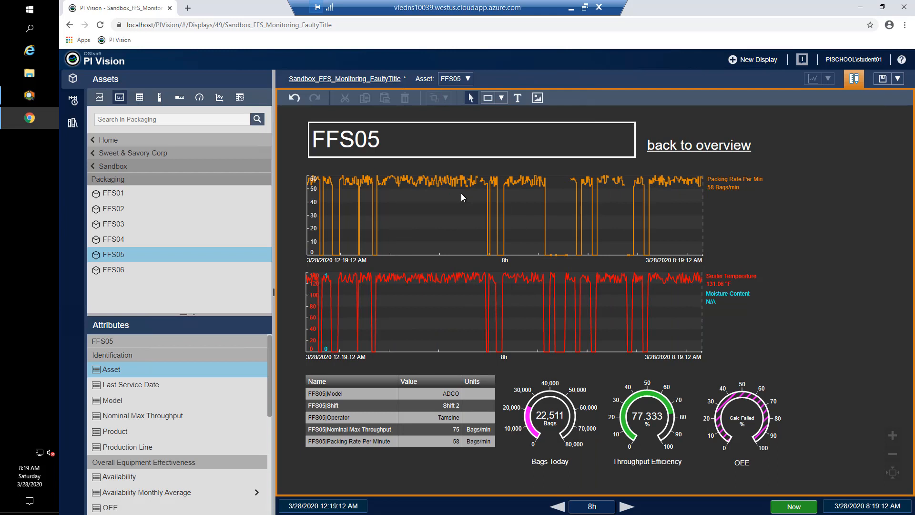
Step: Duplicate the FFS05 asset name value twice and place the copies side by side in the title box
right_click(355, 138)
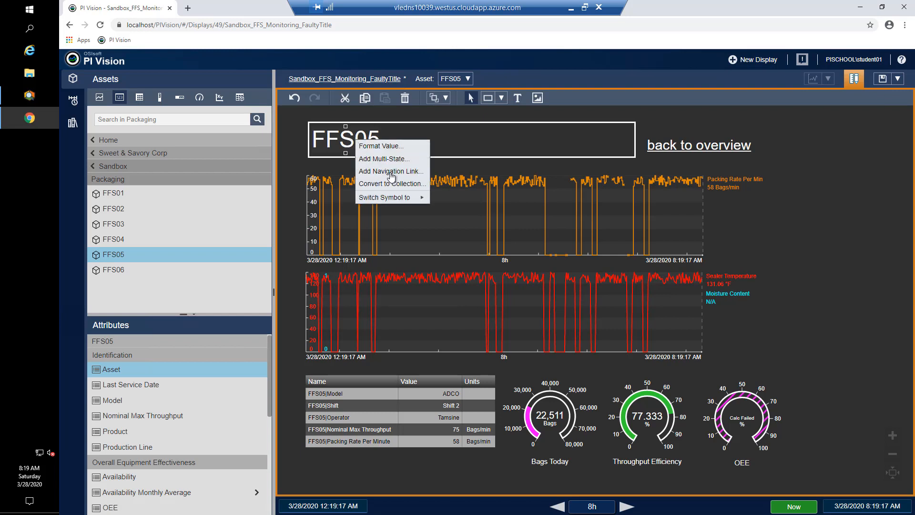
click(332, 131)
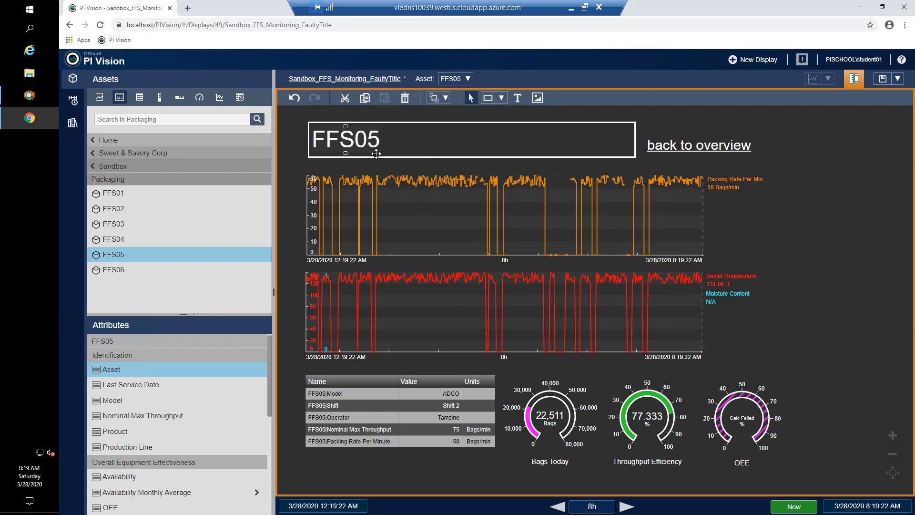
key(ctrl+c)
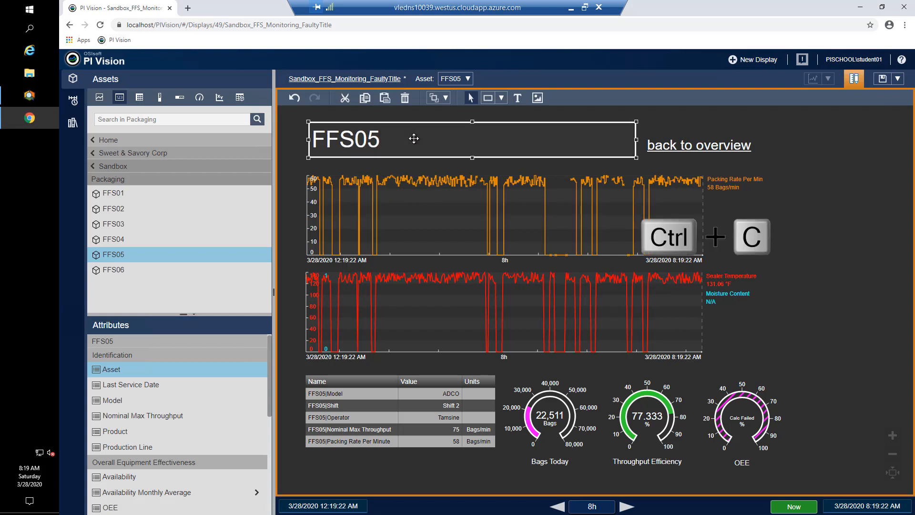
drag(357, 146, 439, 134)
key(ctrl+v)
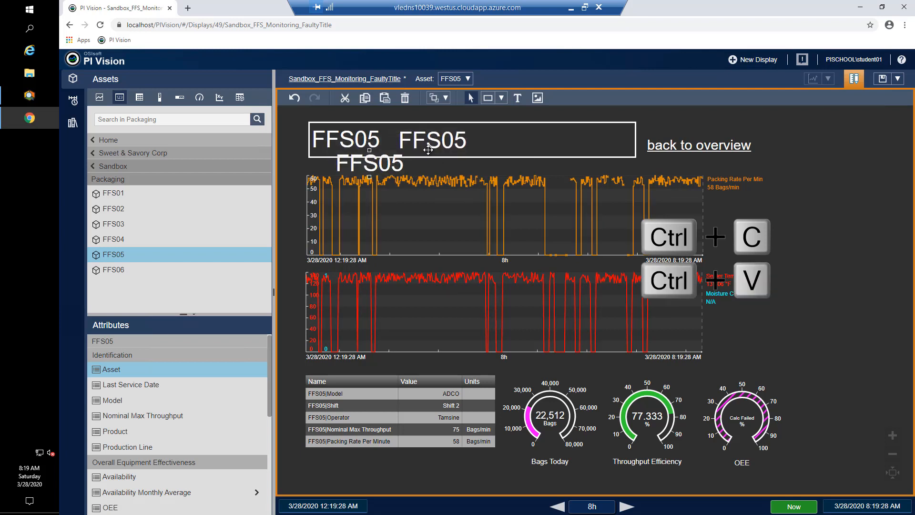
drag(366, 159, 530, 137)
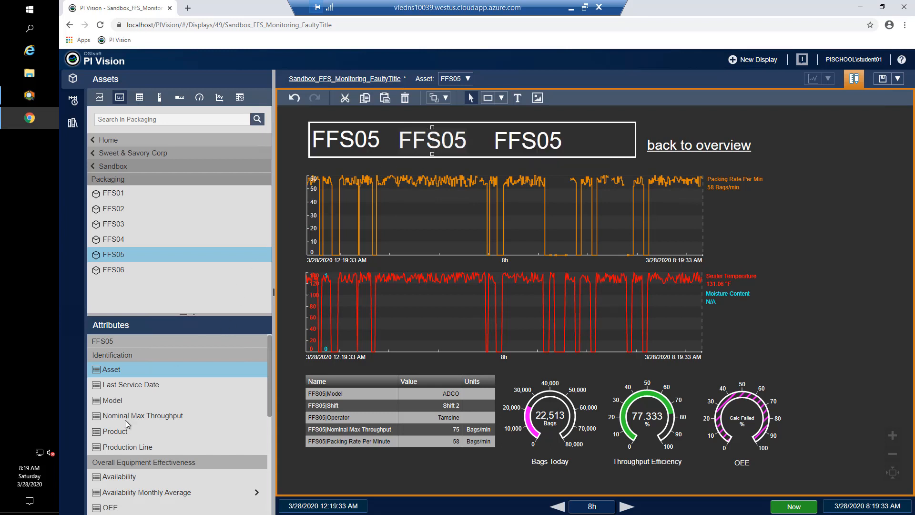
Step: Replace the data of the middle copy with FFS05's Product attribute and the last copy with its Production Line attribute
drag(120, 436, 420, 140)
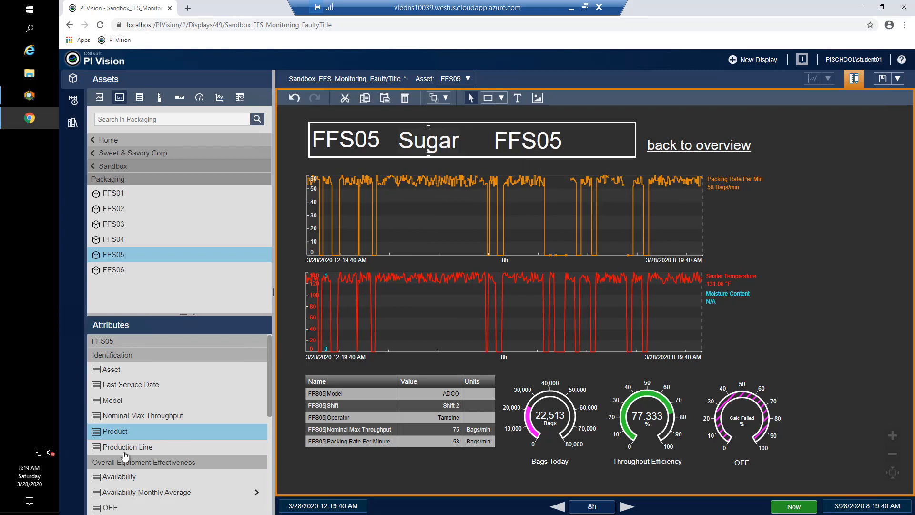
drag(157, 447, 553, 140)
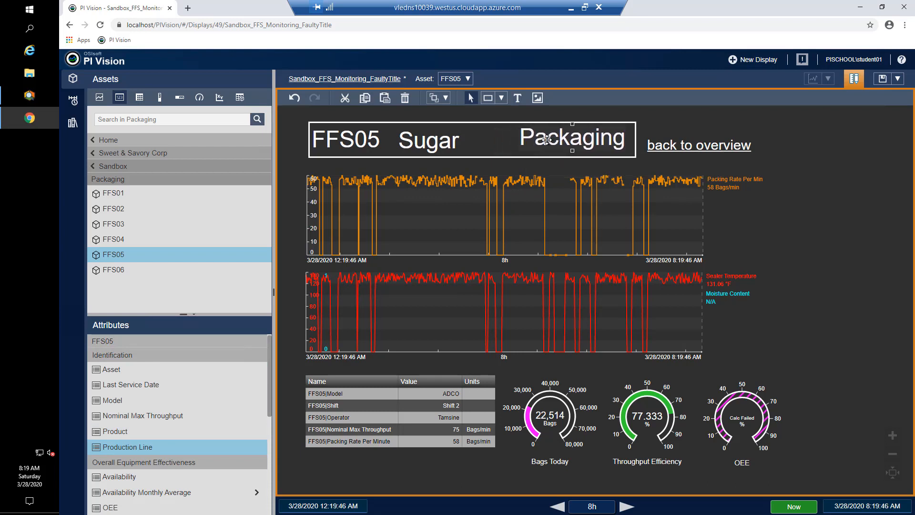
Step: Move the product value toward the title box's center, then align all three title values to their middle and distribute them horizontally
drag(430, 144, 452, 140)
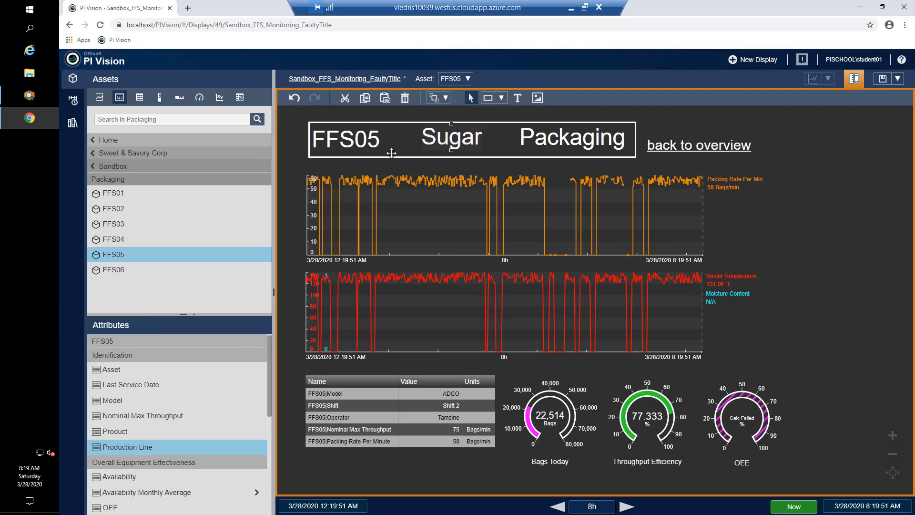
click(360, 138)
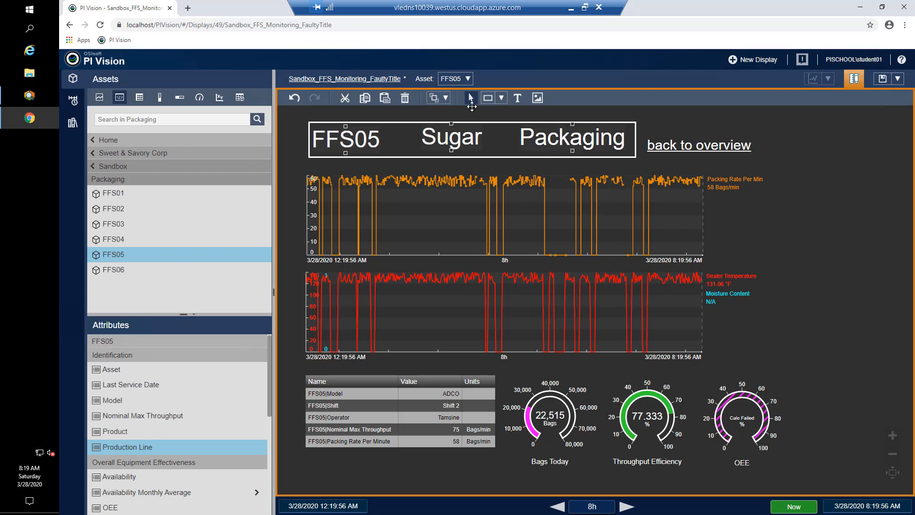
click(446, 98)
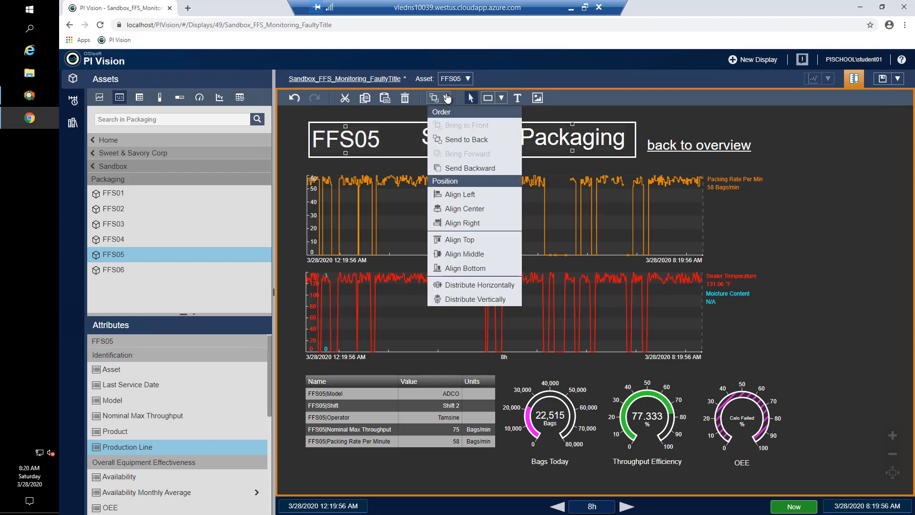
click(487, 255)
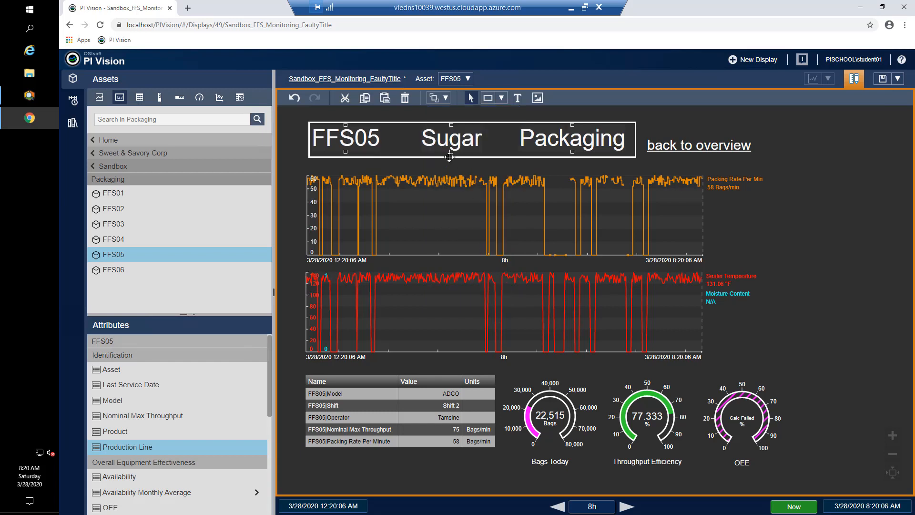
click(445, 96)
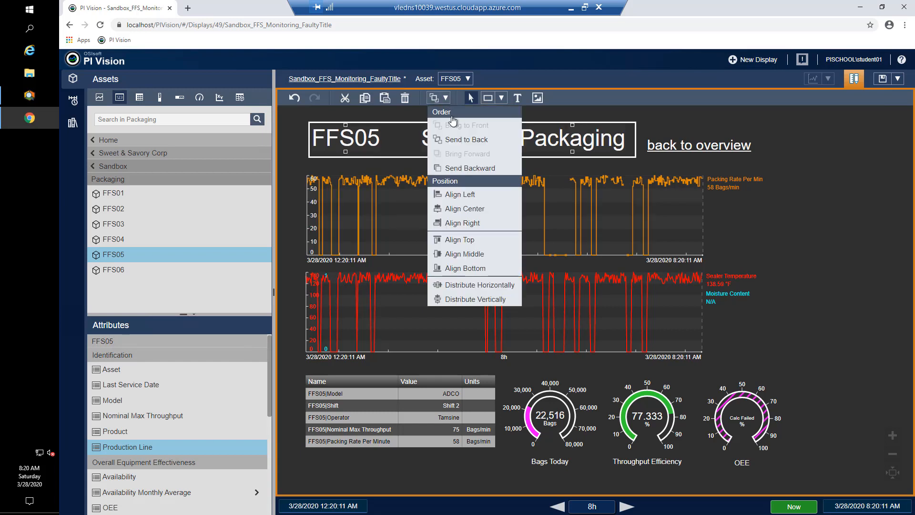
click(486, 285)
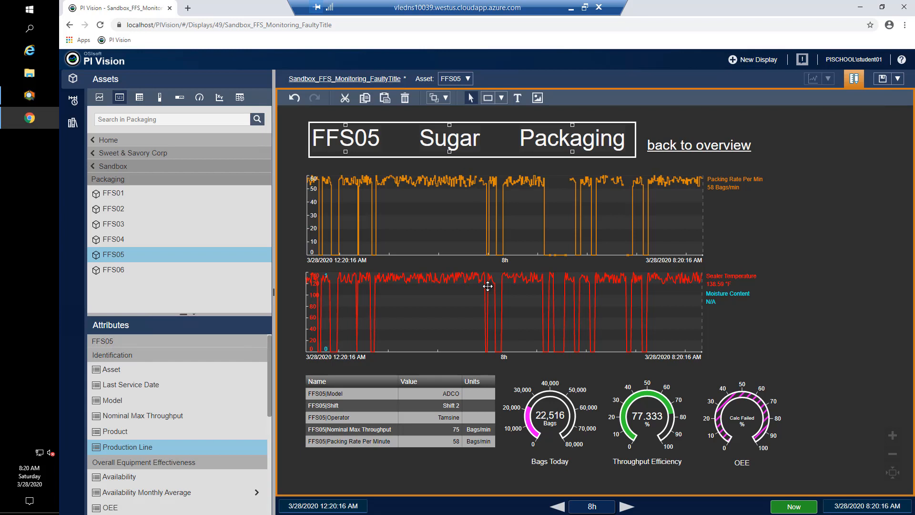
Step: Save the display and leave design mode
click(882, 80)
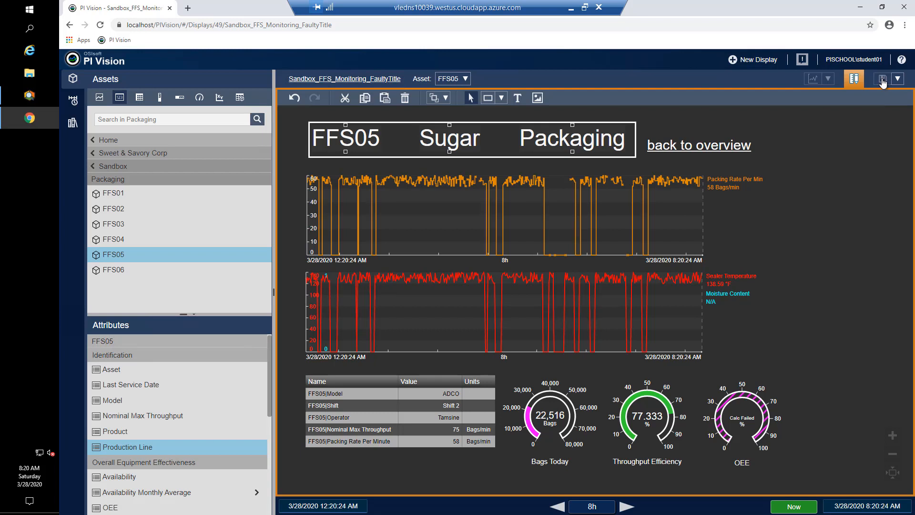
click(858, 79)
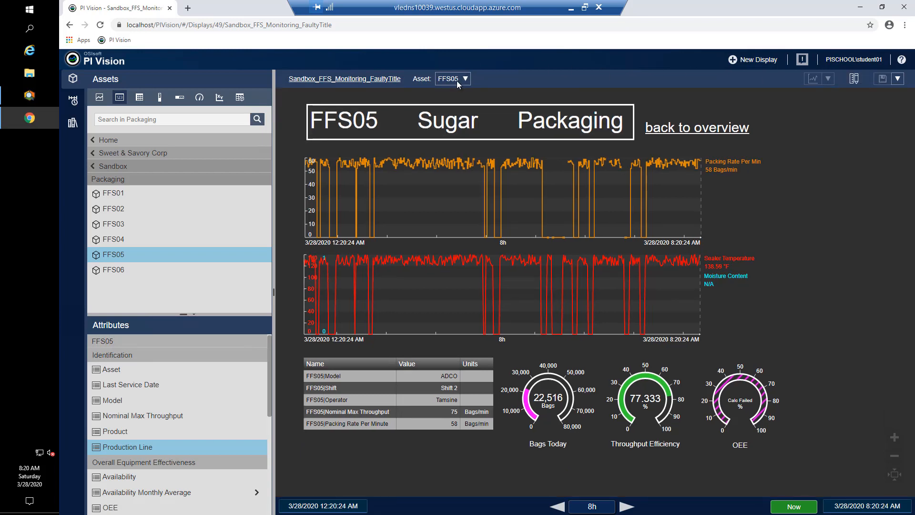
Step: Switch the display's asset to FFS01 to test the title and compare it with FFS01's attributes in PI System Explorer
click(462, 81)
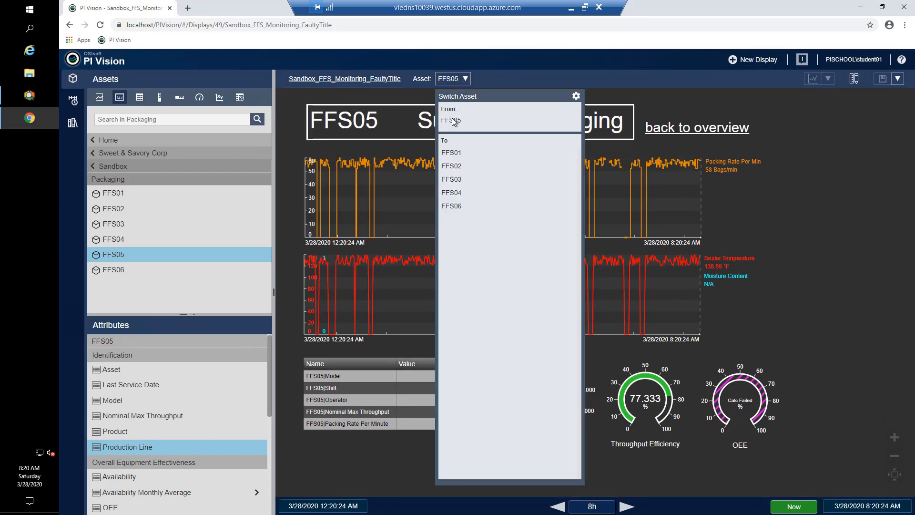
click(450, 153)
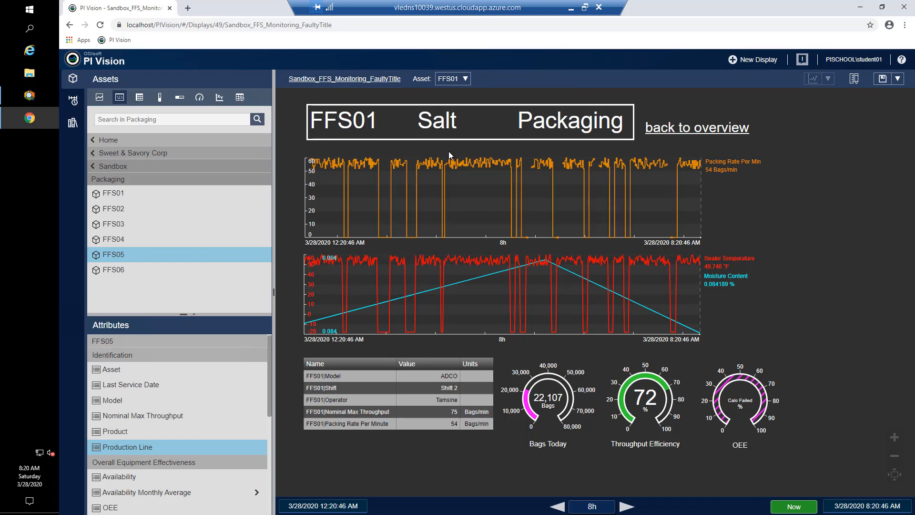
click(30, 101)
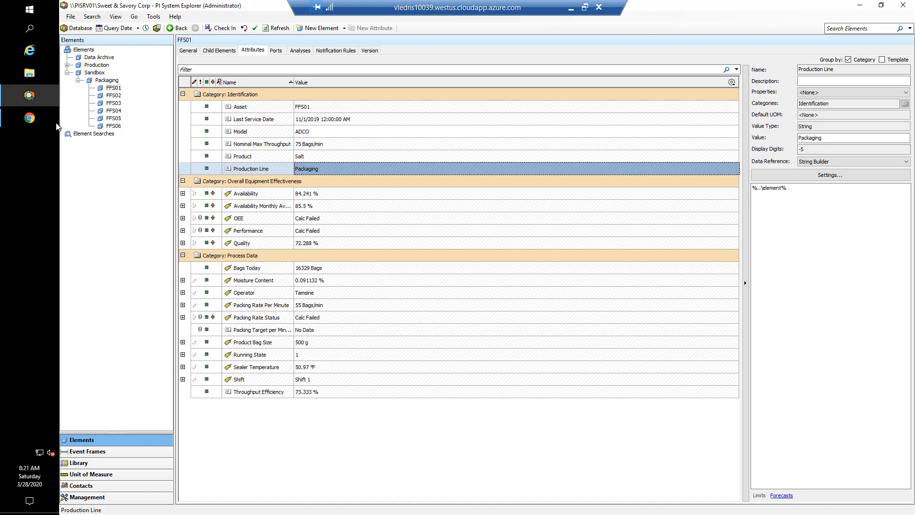
click(29, 118)
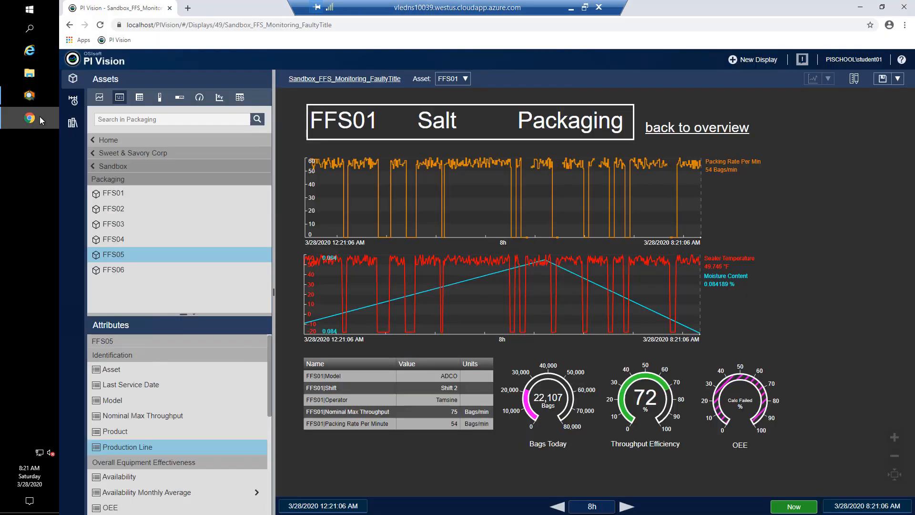